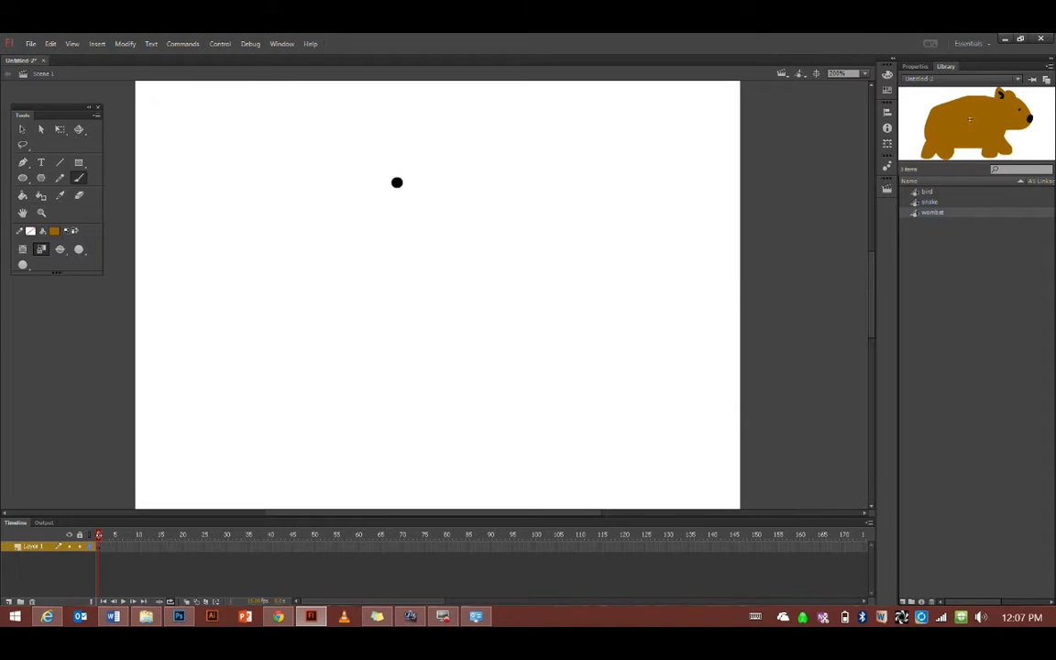
Import the 'Australian_bush for scene' photo directly onto the stage
left_click(31, 44)
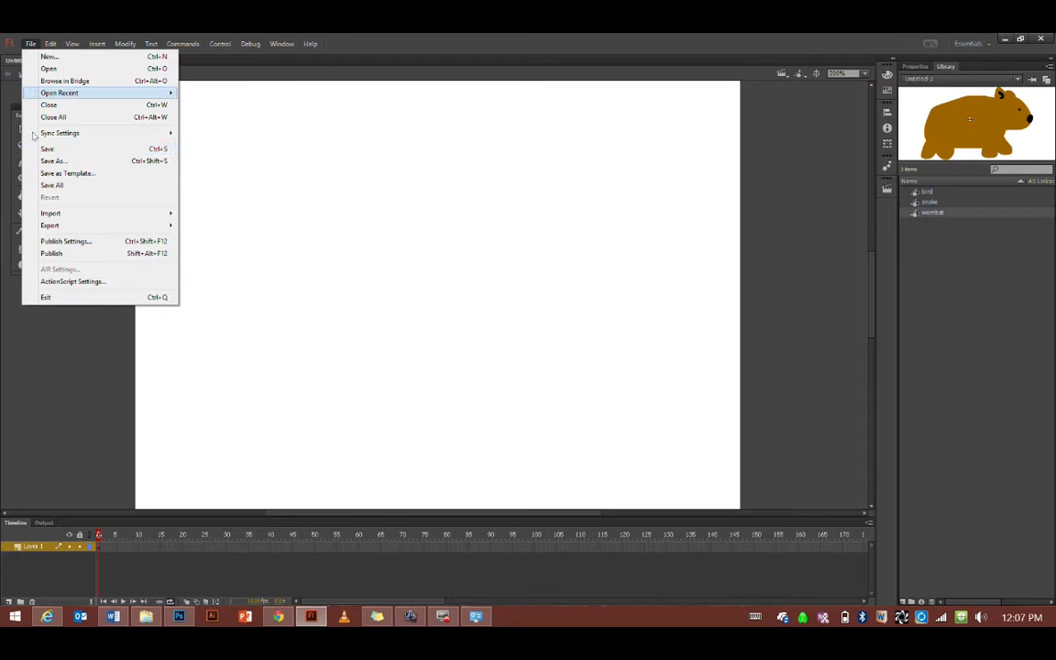
mouse_move(77, 217)
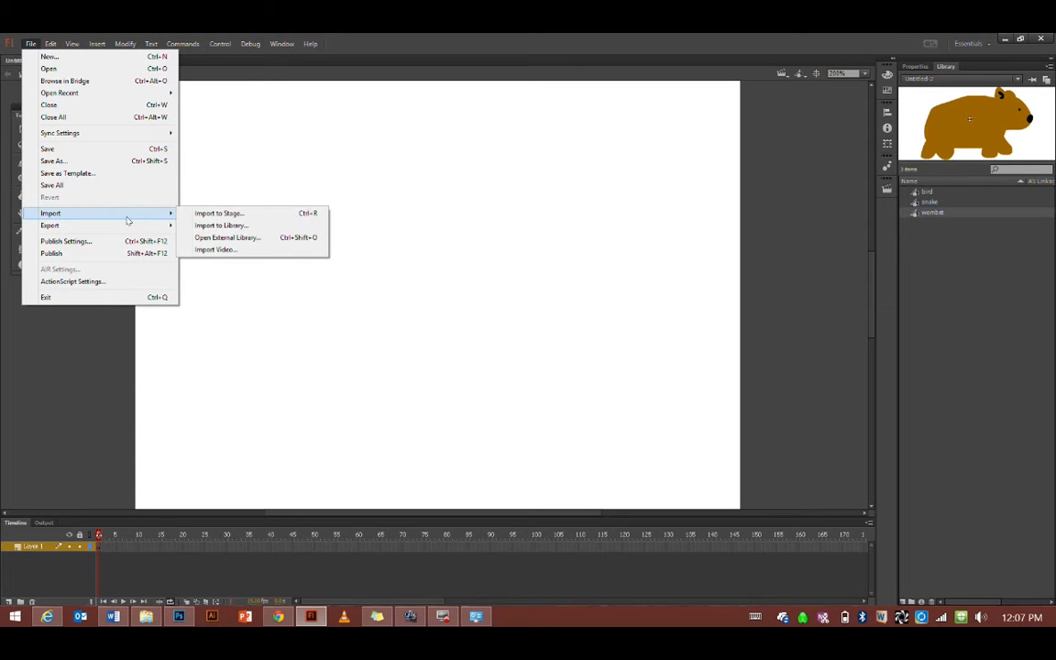
left_click(200, 214)
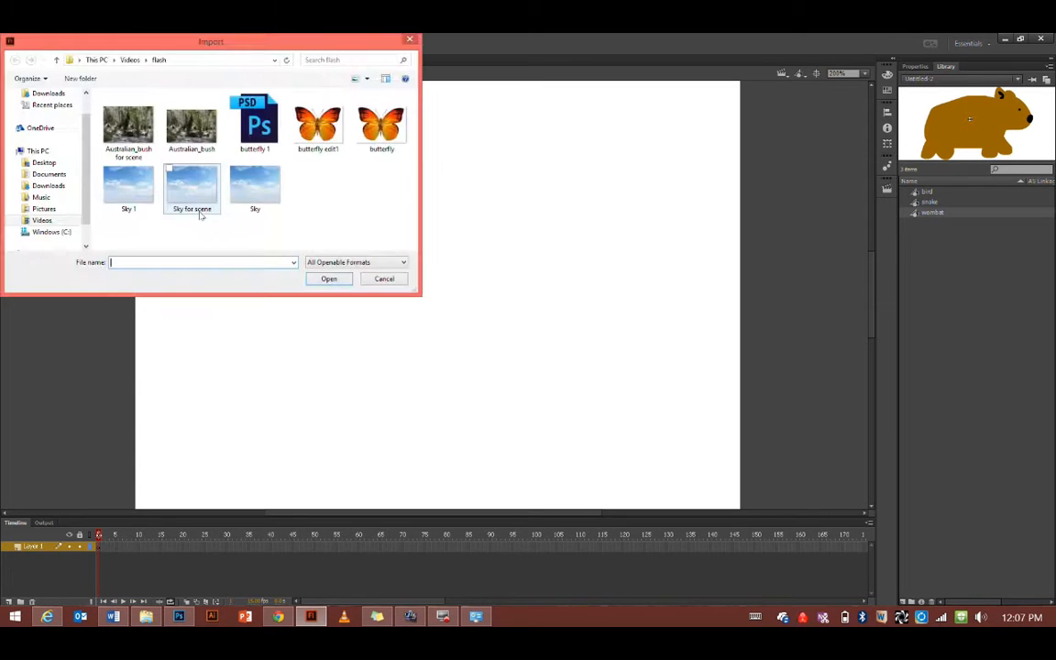
left_click(129, 145)
left_click(331, 278)
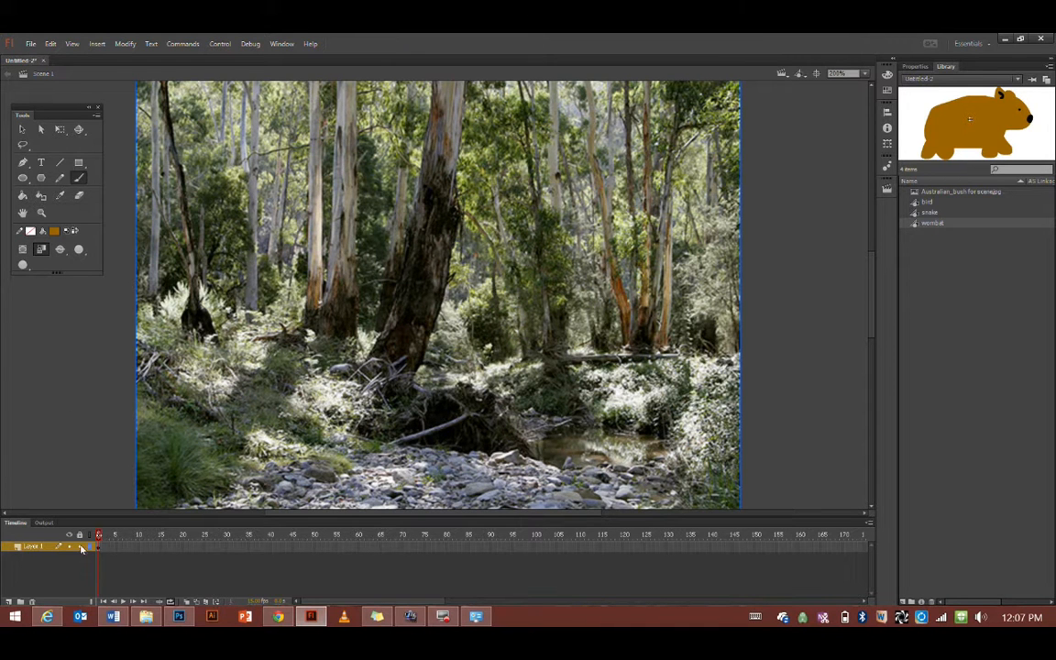
Rename Layer 1 to 'background' and add a new layer named 'snake' above it
double_click(28, 548)
type("background")
left_click(6, 604)
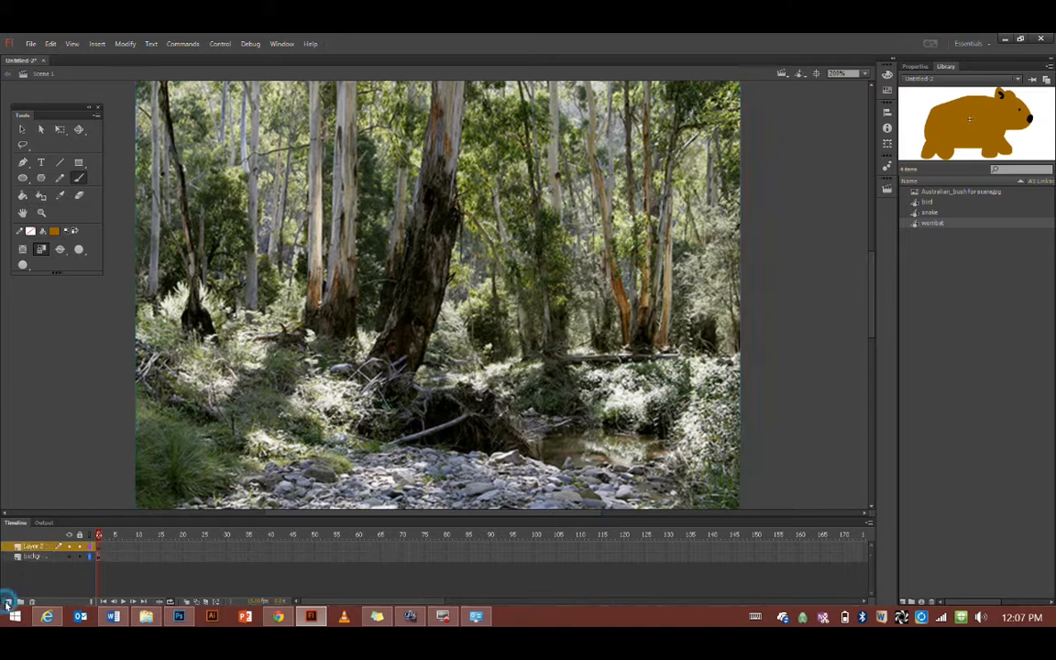
double_click(29, 546)
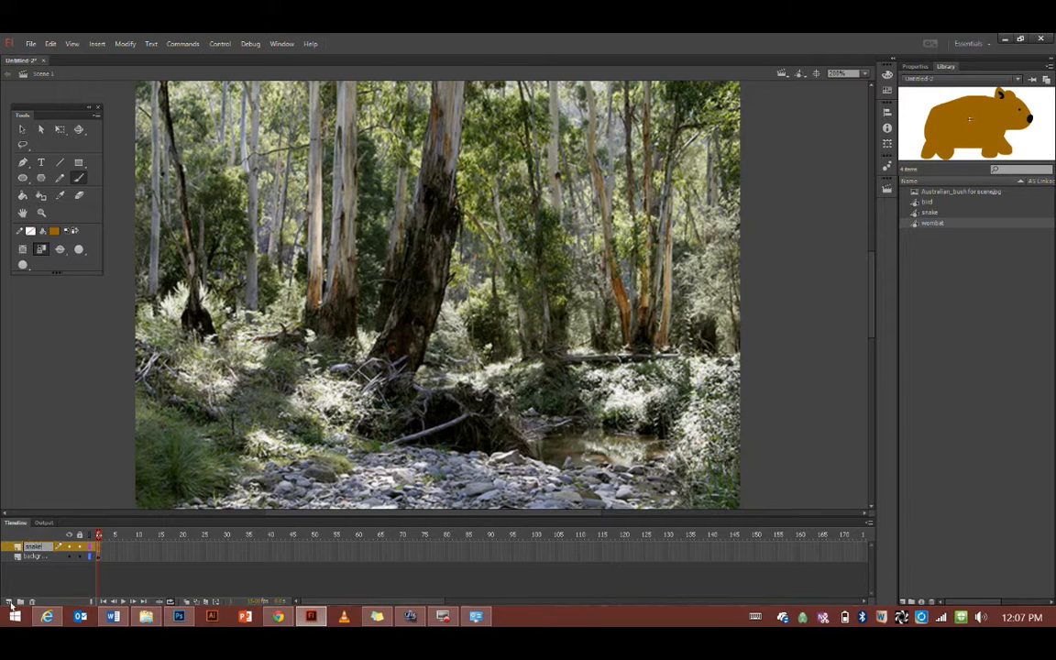
Add two more layers on top named 'bird' and 'wombat'
left_click(7, 604)
double_click(34, 547)
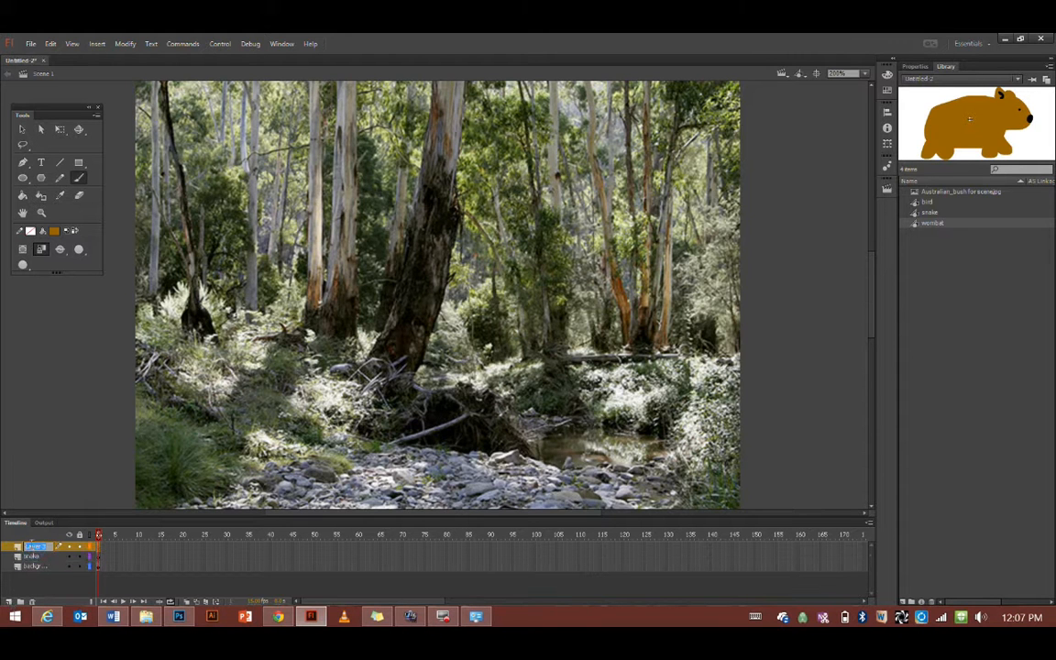
type("bird")
key("Return")
left_click(11, 601)
double_click(30, 548)
type("wombat")
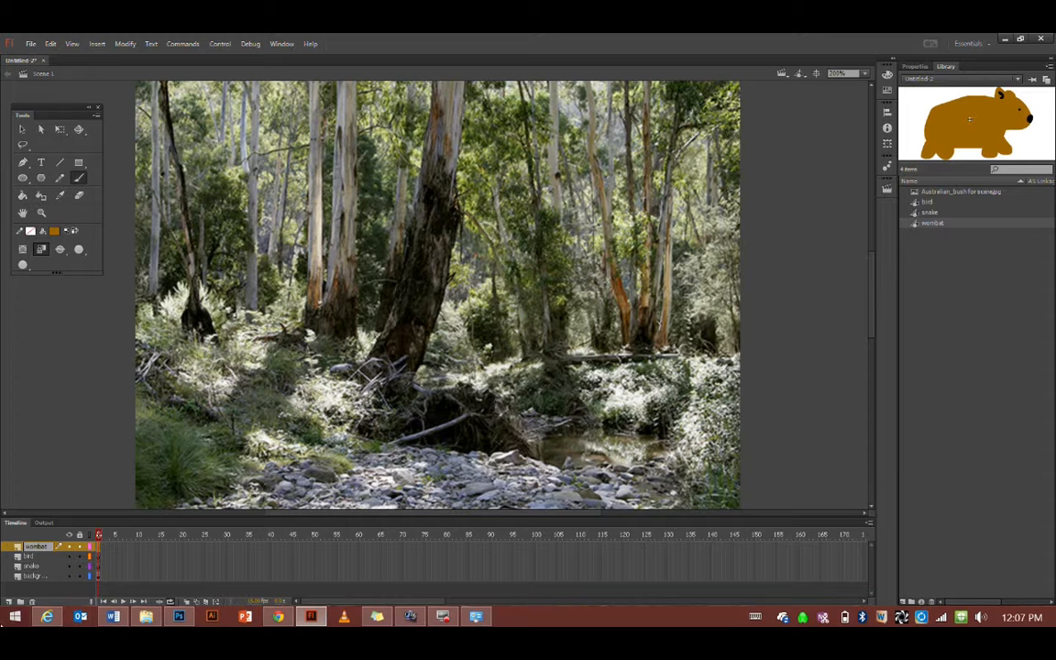
left_click(53, 578)
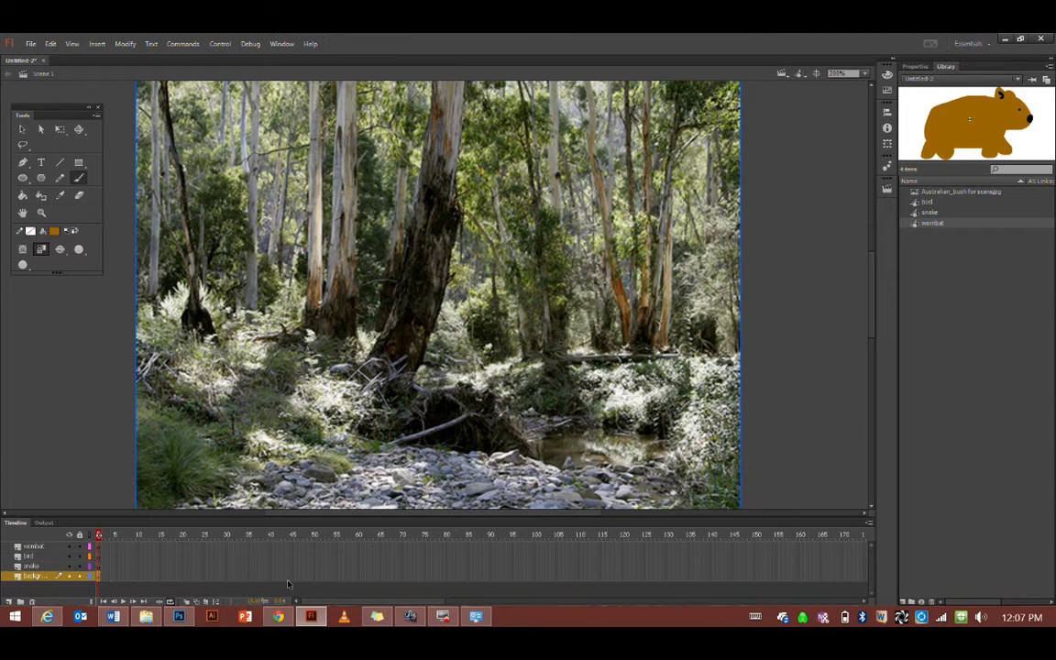
Insert frames on the background layer so the bush photo extends through frame 60
left_click(357, 575)
right_click(359, 578)
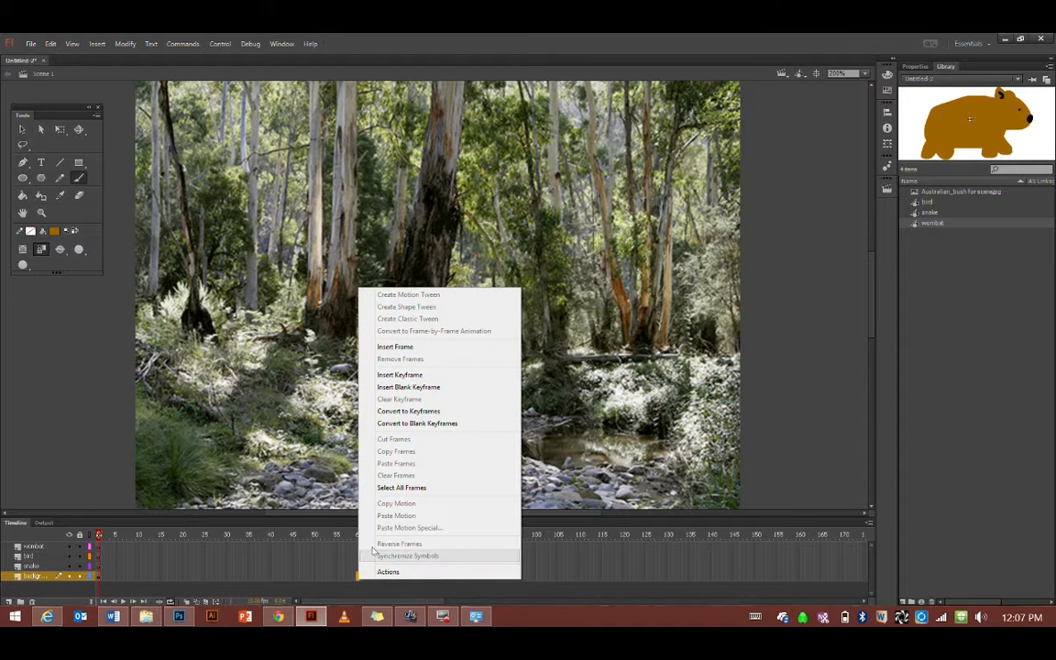
left_click(396, 346)
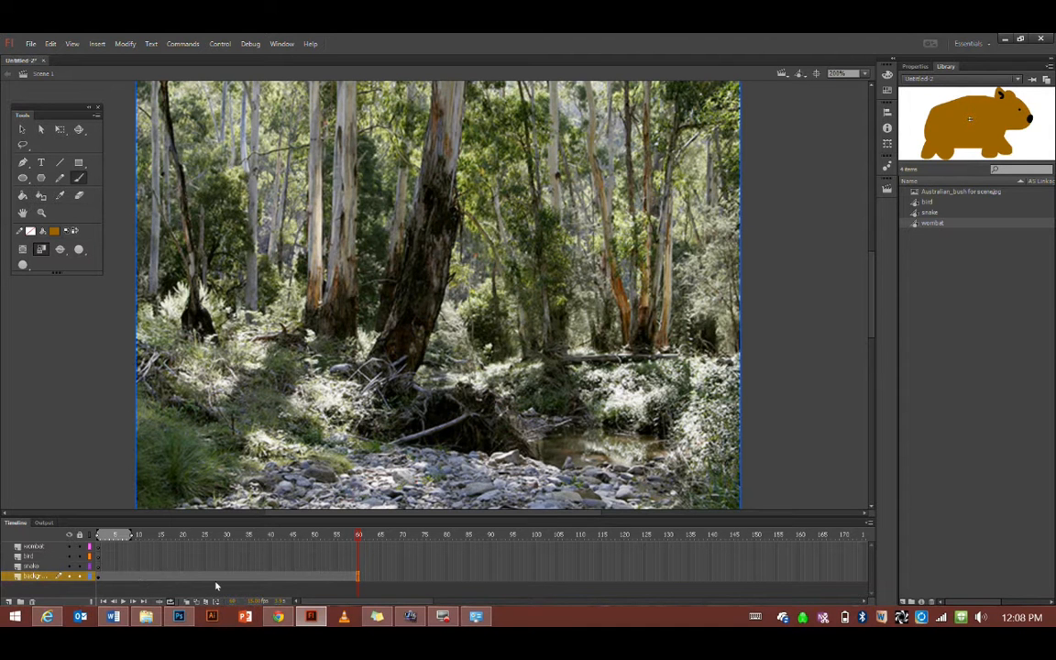
left_click(30, 567)
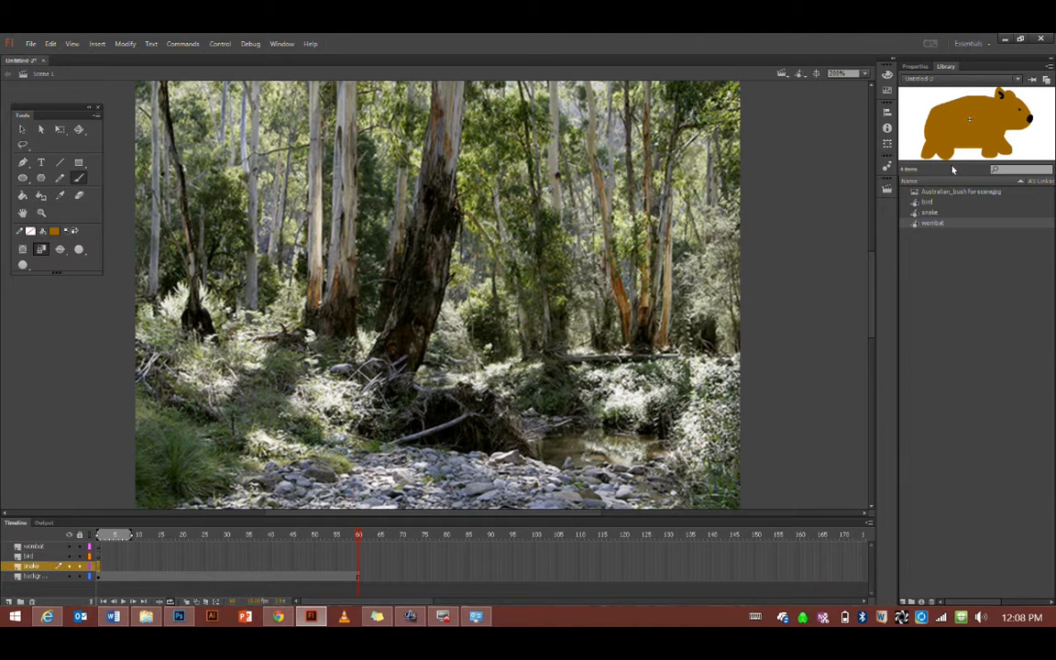
Drag a snake instance from the library onto frame 1 at the scene's left
left_click(915, 213)
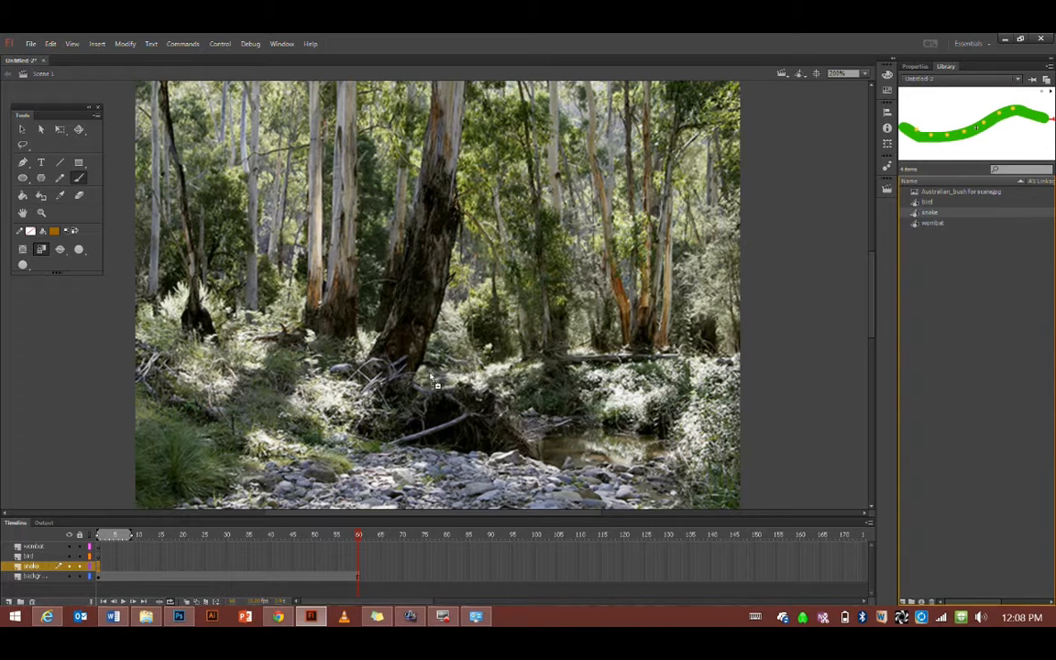
left_click_drag(206, 429, 210, 427)
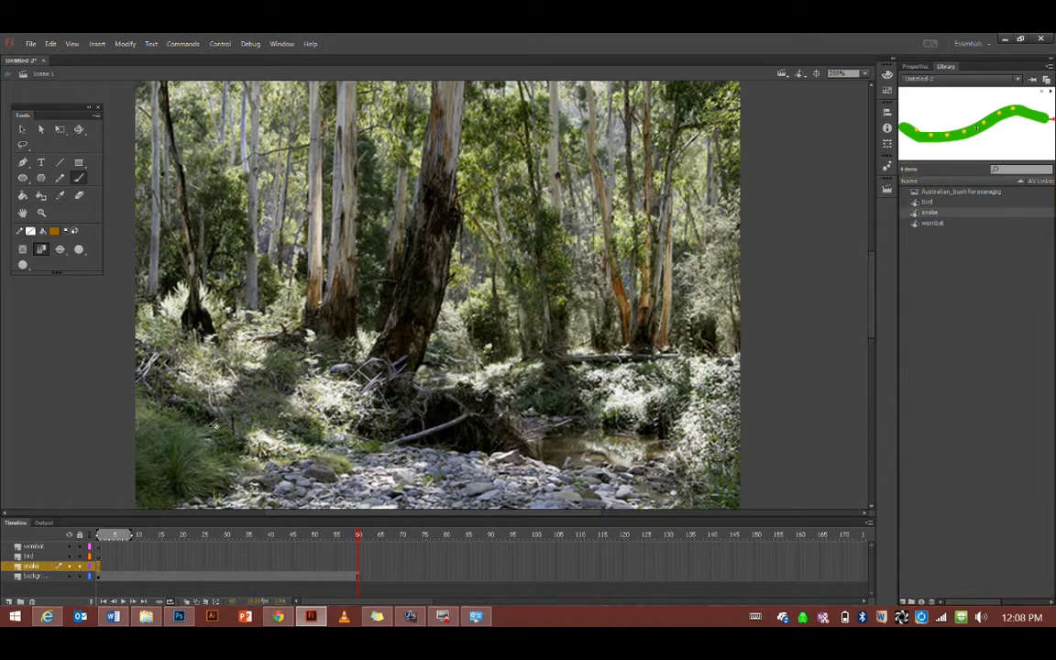
left_click_drag(914, 213, 204, 433)
left_click(99, 567)
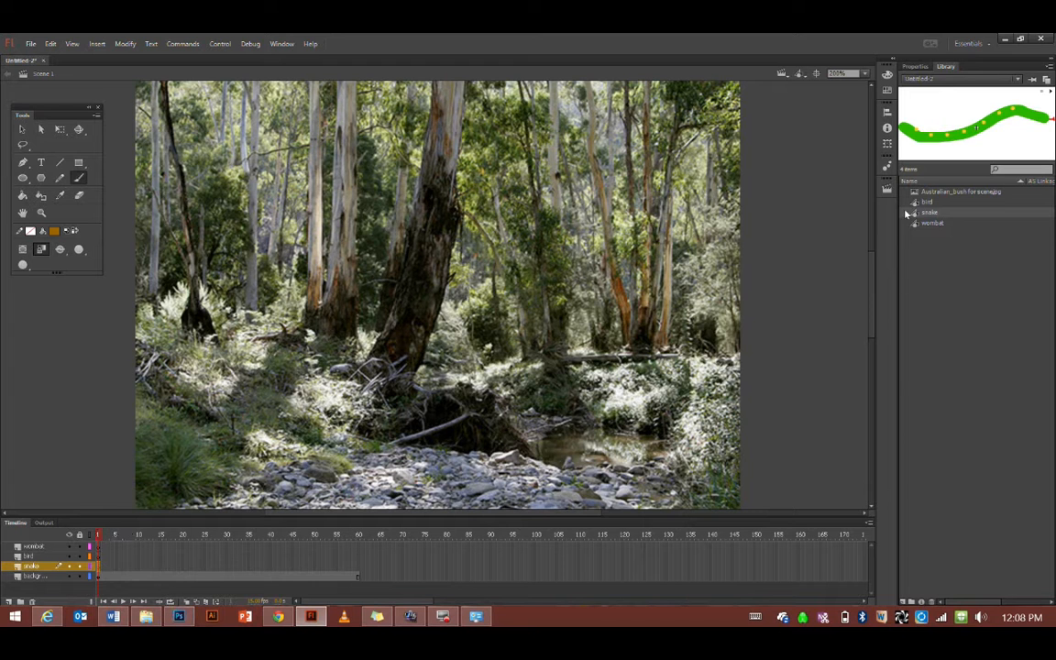
left_click_drag(914, 214, 179, 378)
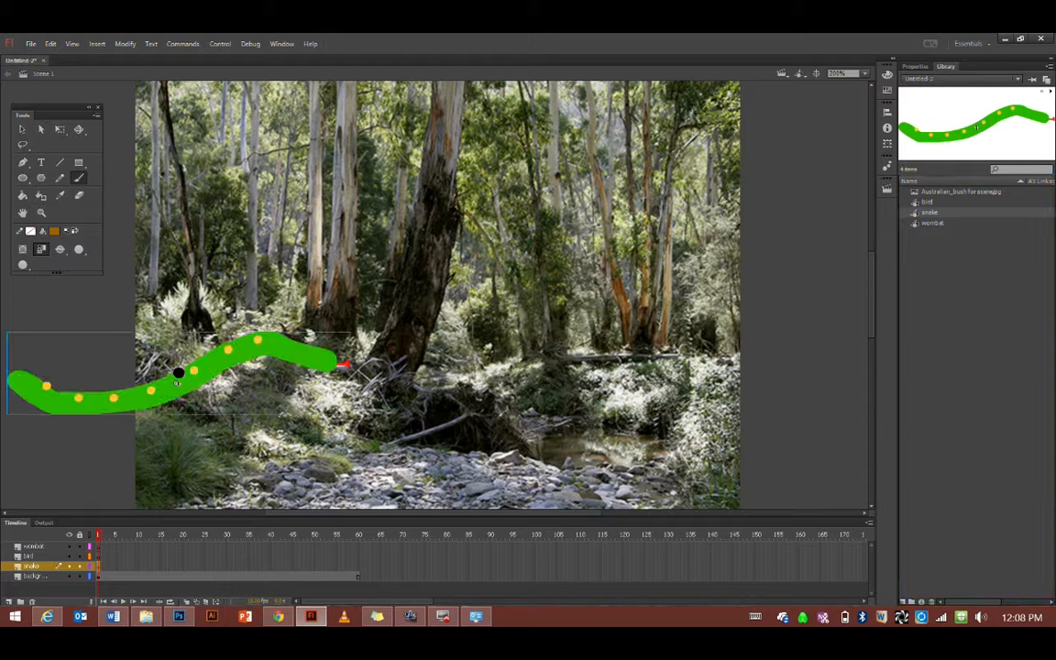
Move the snake right and down into the bushland and scale it down with Free Transform
left_click(22, 129)
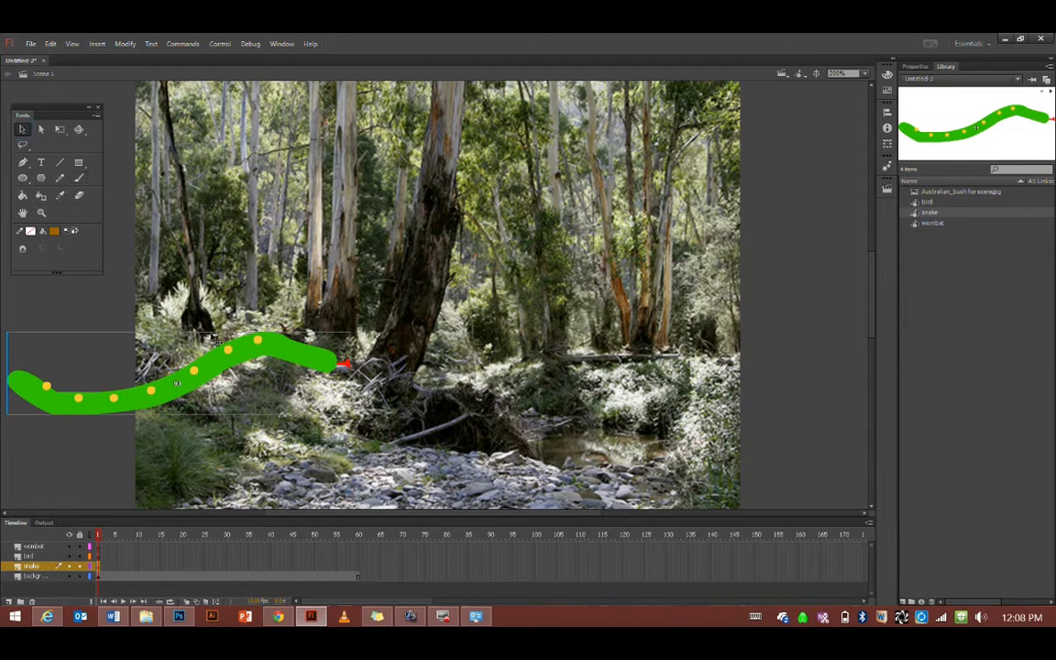
left_click_drag(215, 366, 347, 403)
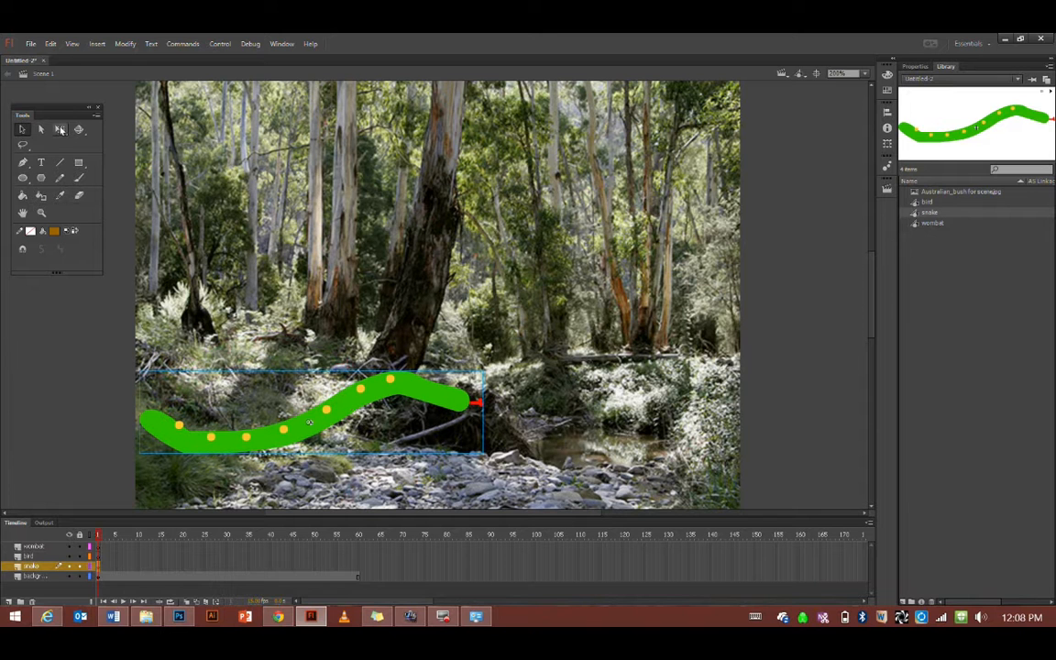
left_click(60, 130)
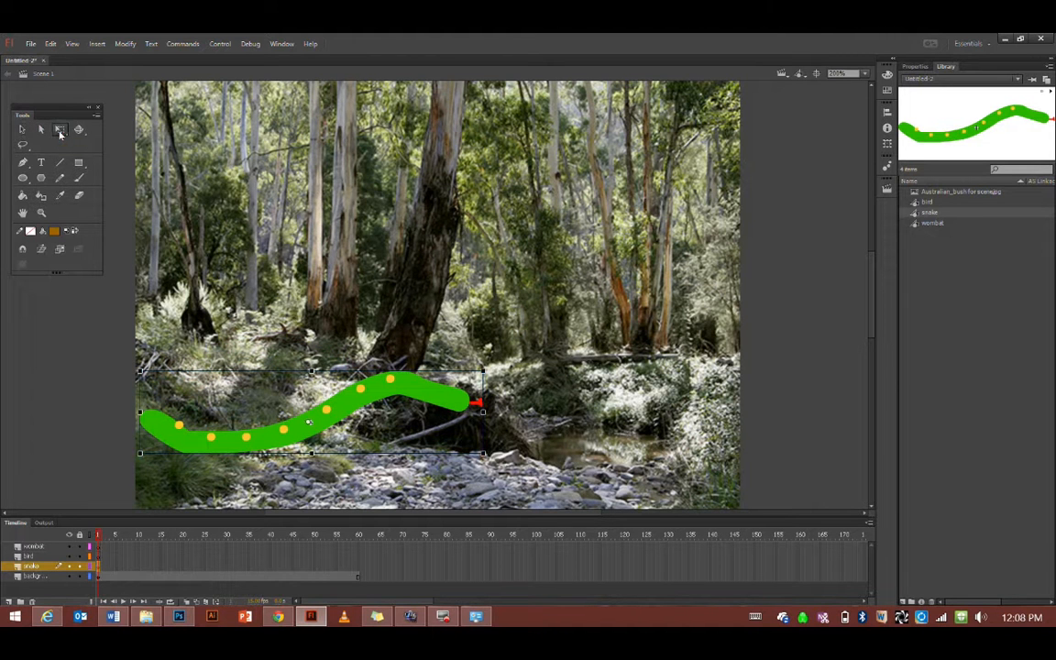
left_click_drag(483, 371, 313, 424)
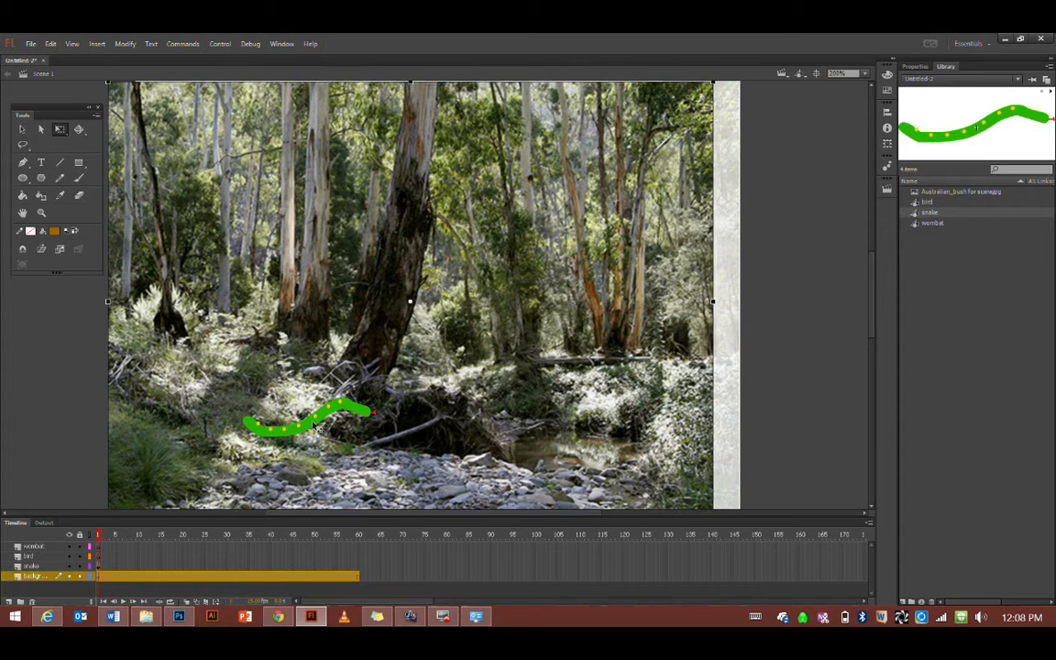
Move the small snake to the scene's left edge, undoing stray background moves, and lock the background layer
key("ctrl+z")
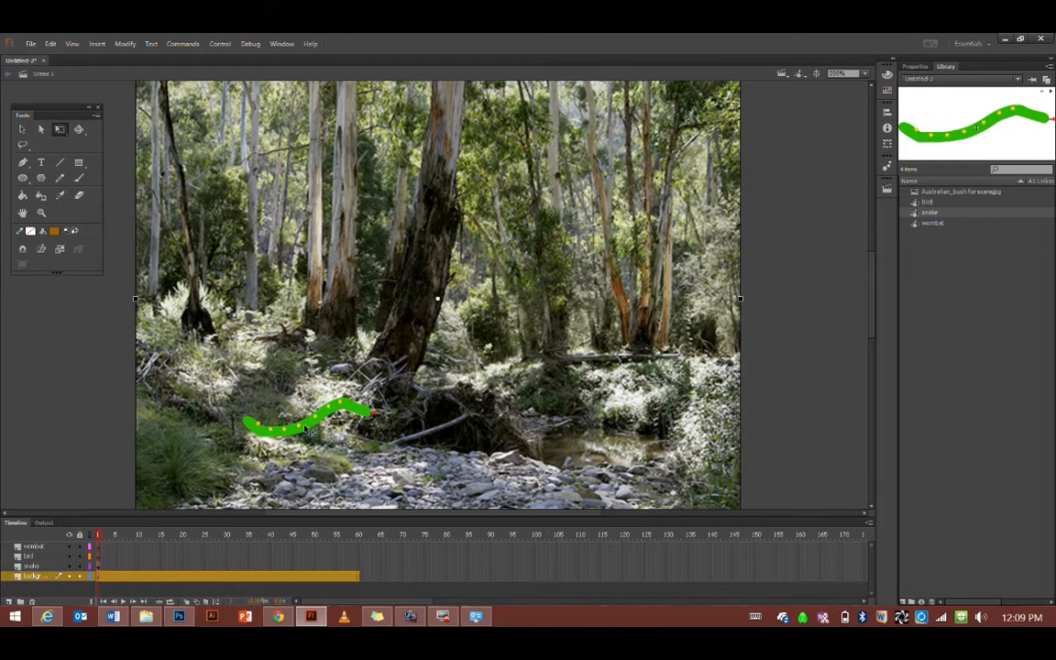
left_click(306, 429)
left_click_drag(307, 429, 208, 437)
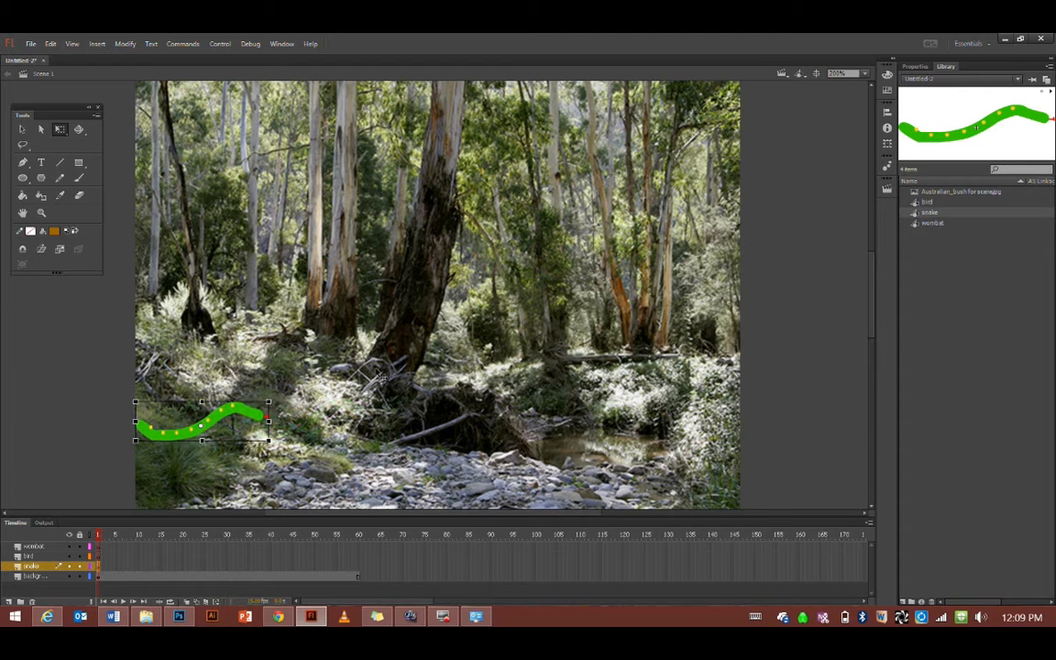
left_click_drag(382, 377, 331, 364)
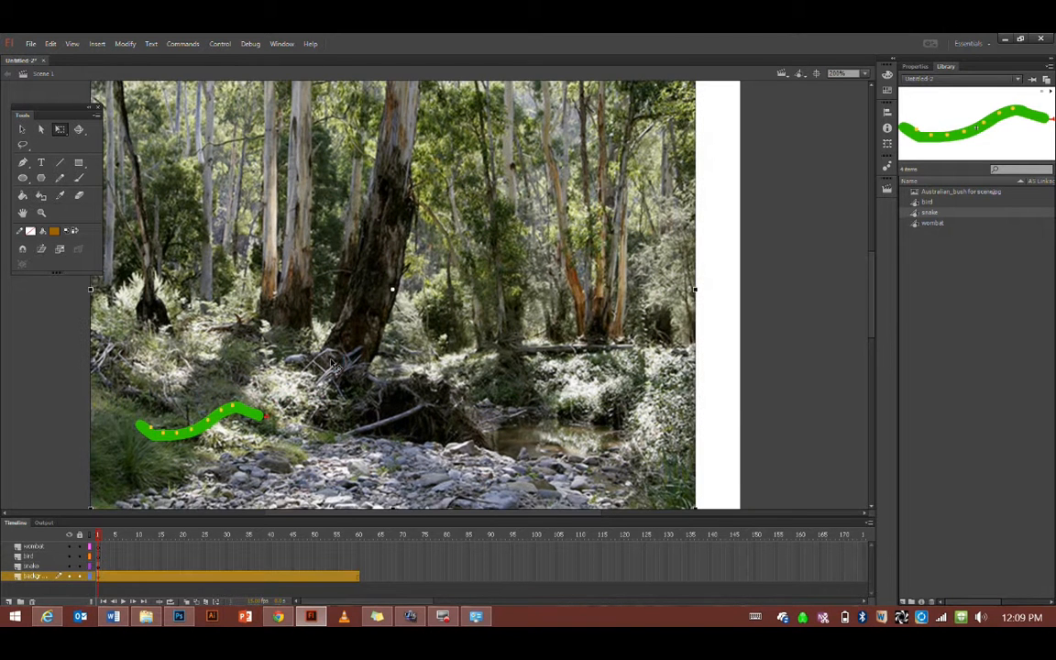
key("ctrl+z")
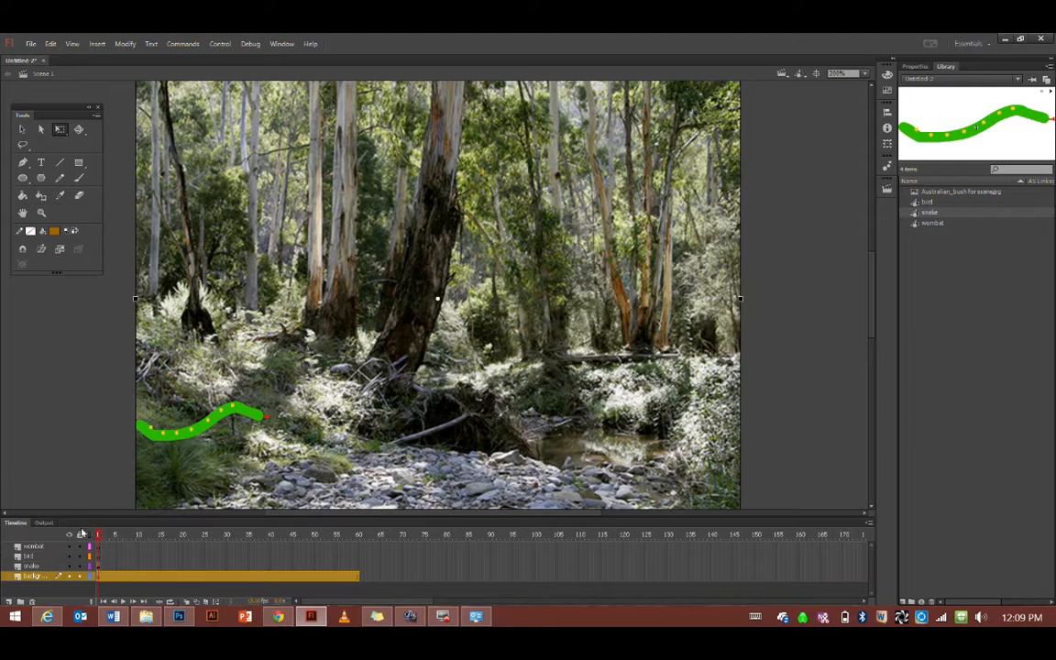
left_click(80, 576)
left_click(99, 568)
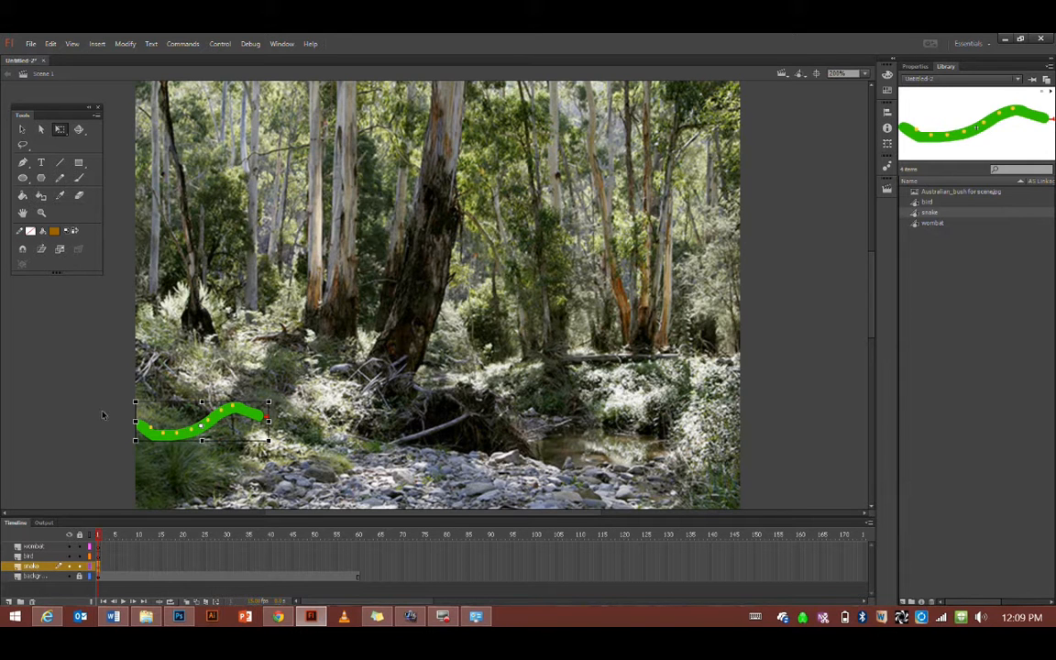
Create a motion tween on the snake layer and stretch its span to frame 60
right_click(98, 571)
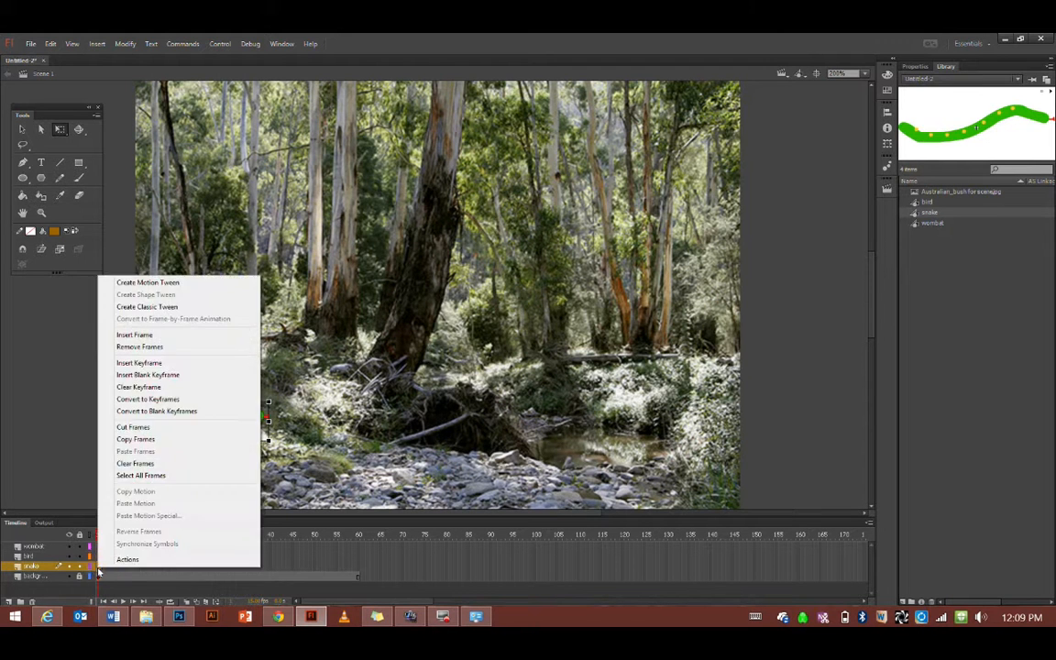
left_click(163, 284)
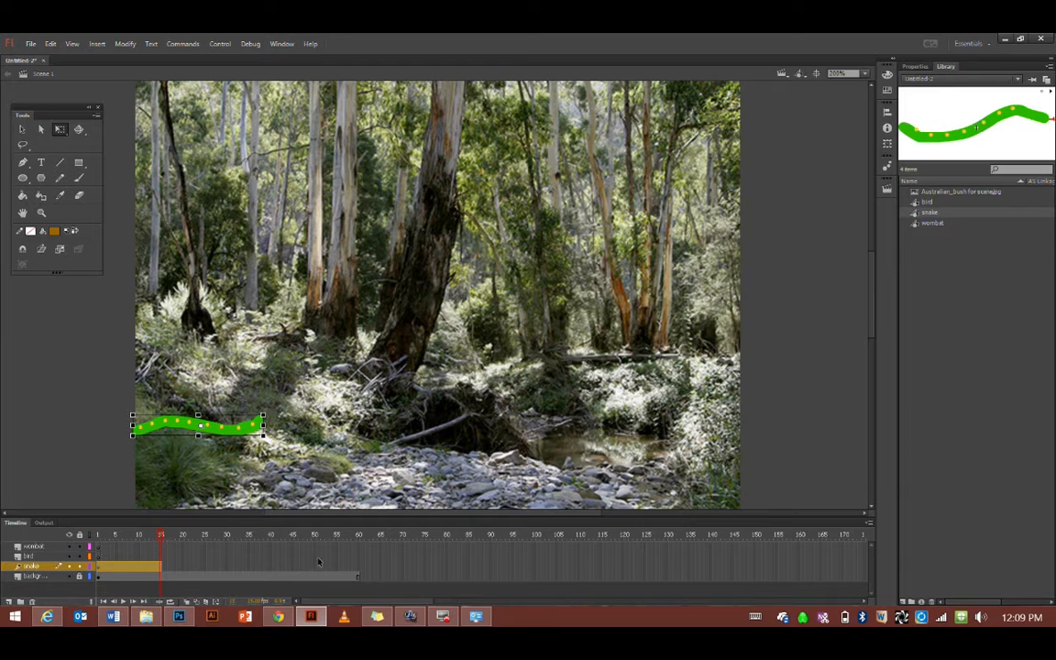
left_click(358, 571)
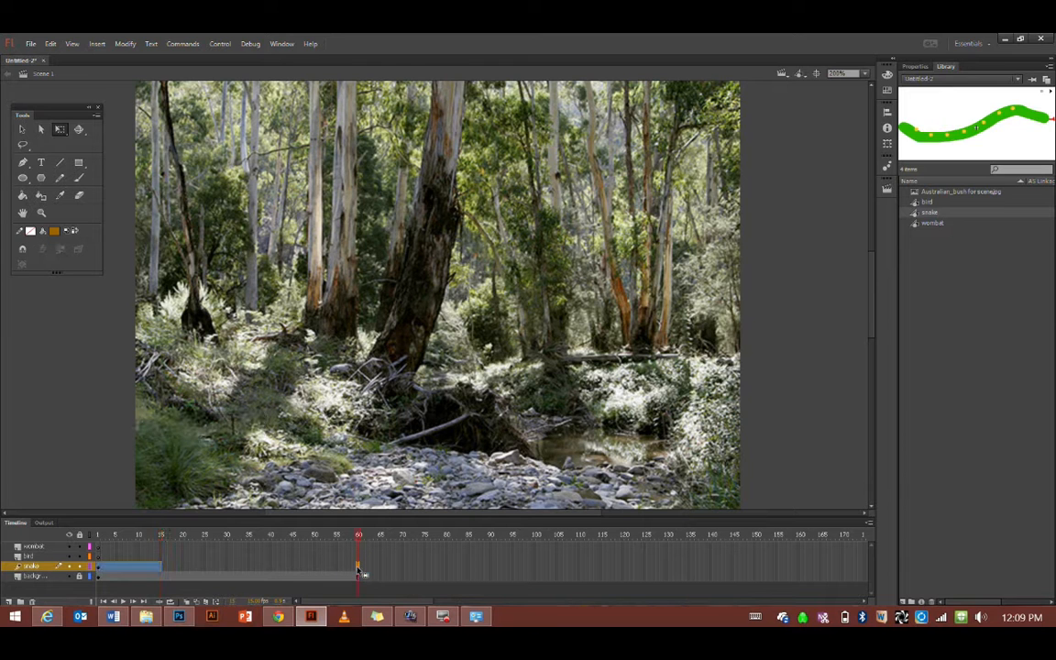
left_click(160, 568)
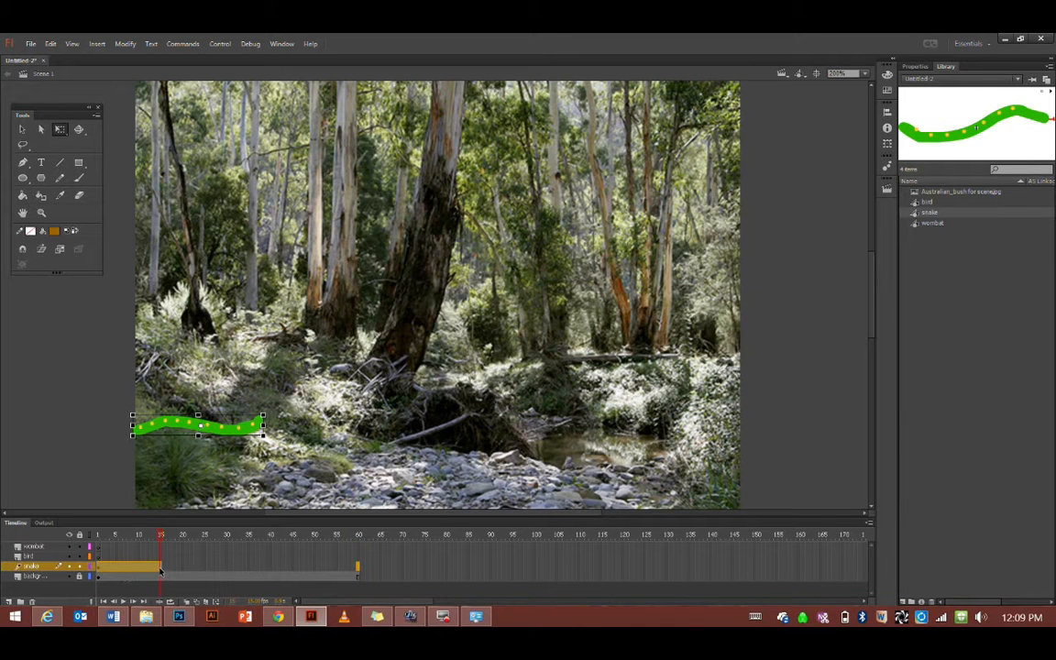
left_click_drag(161, 567, 356, 565)
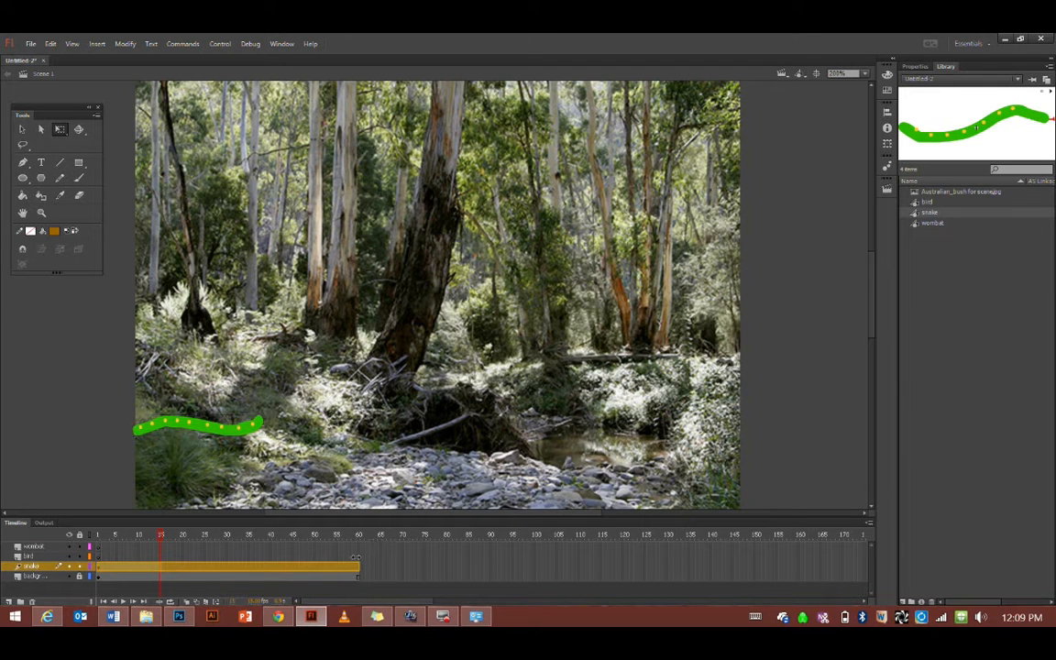
left_click(358, 564)
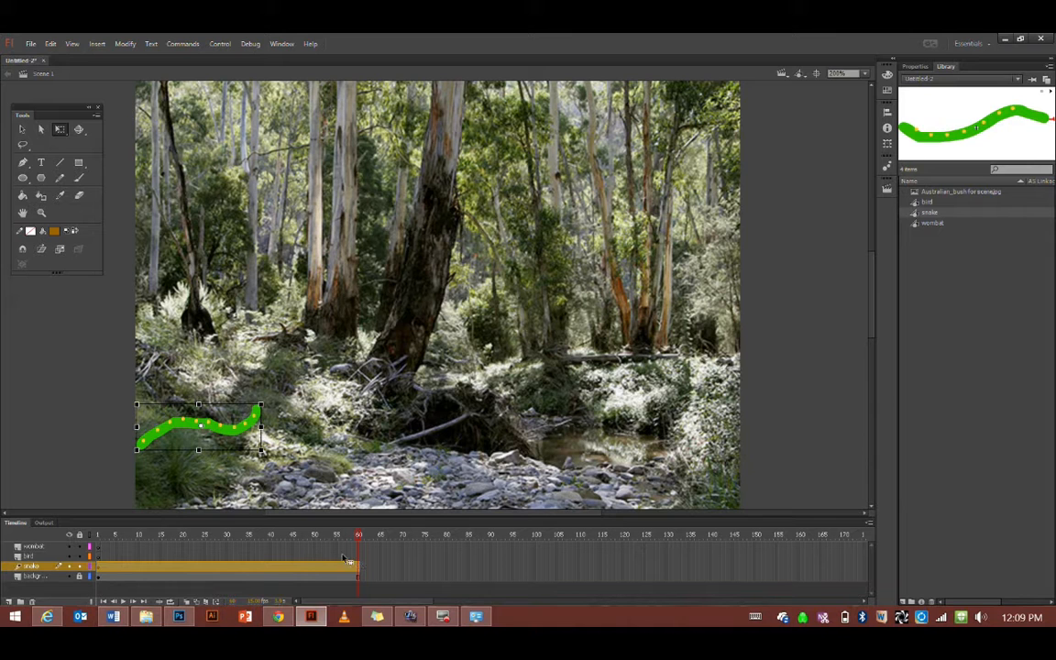
left_click(22, 129)
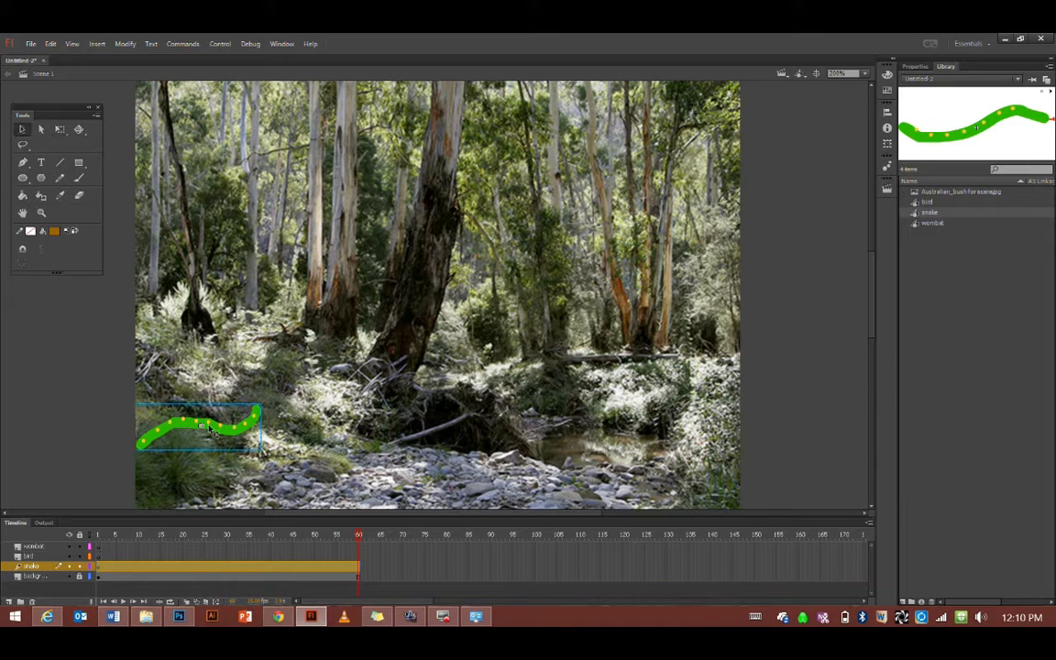
At frame 60 drag the snake onto the bottom-right rocks, then play the tween from frame 1
left_click_drag(209, 431, 629, 514)
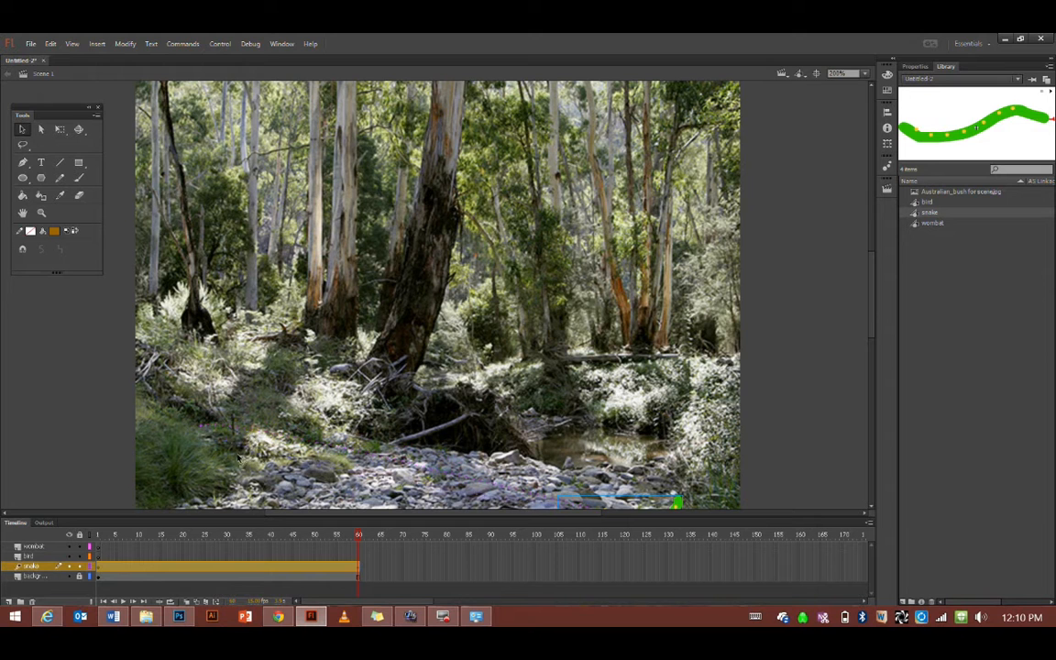
left_click(202, 427)
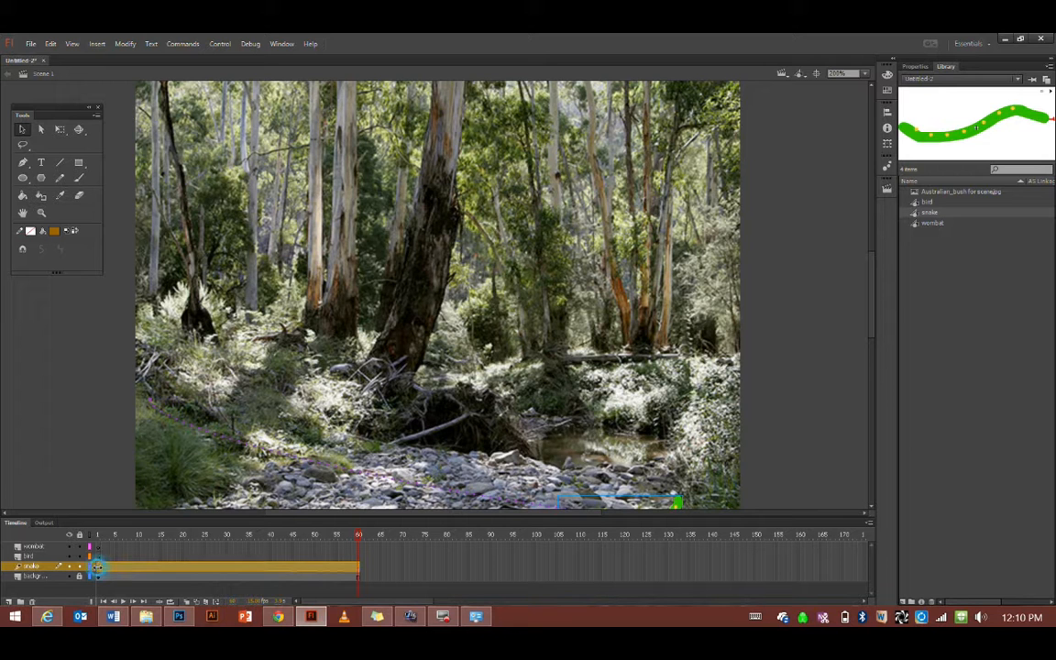
left_click(97, 566)
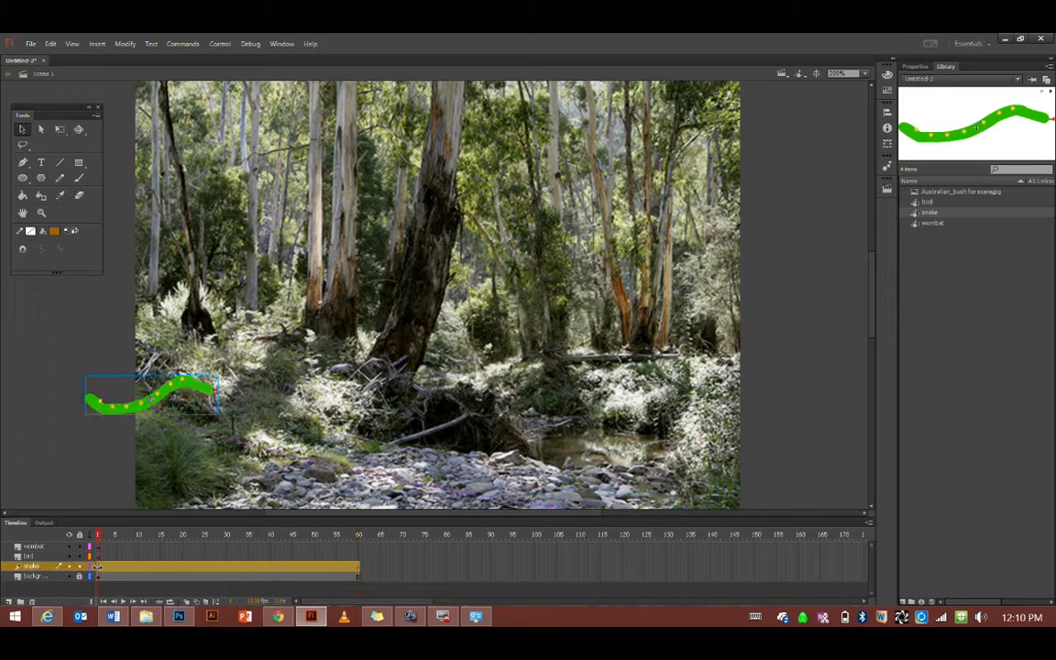
left_click(123, 602)
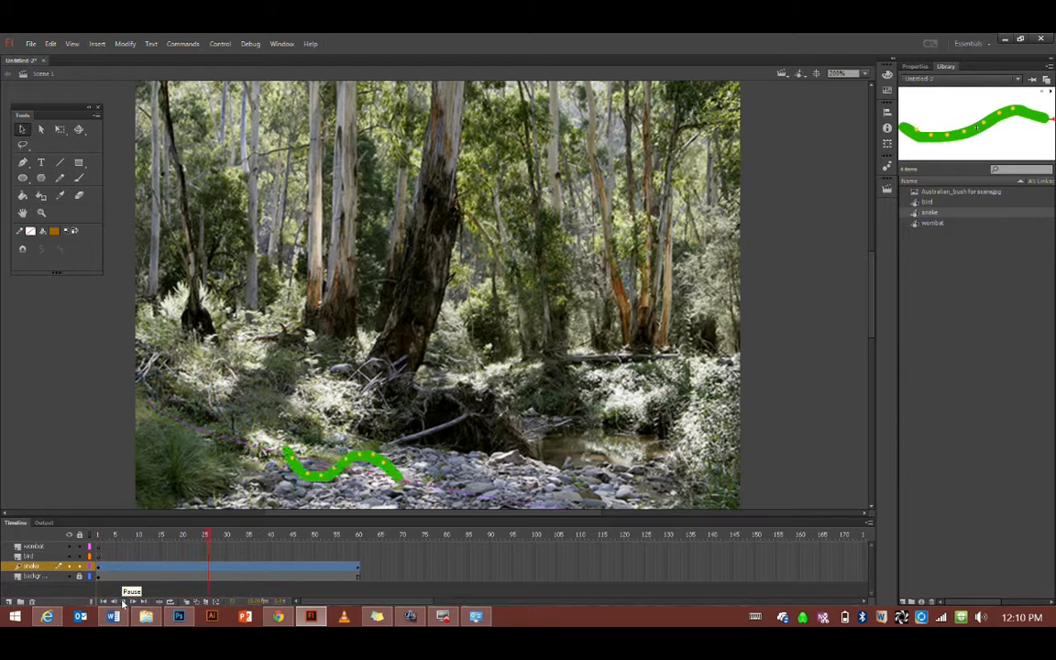